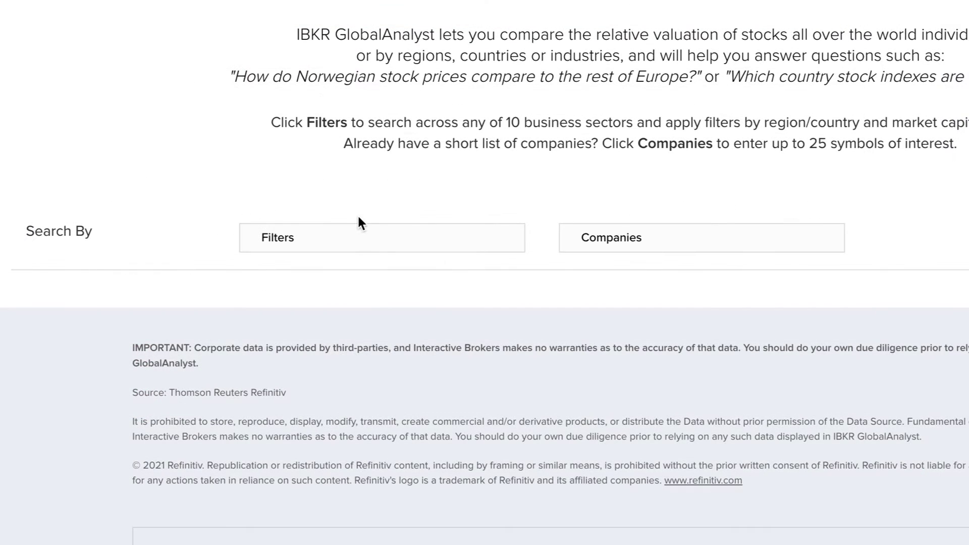
# Step: Choose Filters as the search method on the GlobalAnalyst start page
pyautogui.click(358, 238)
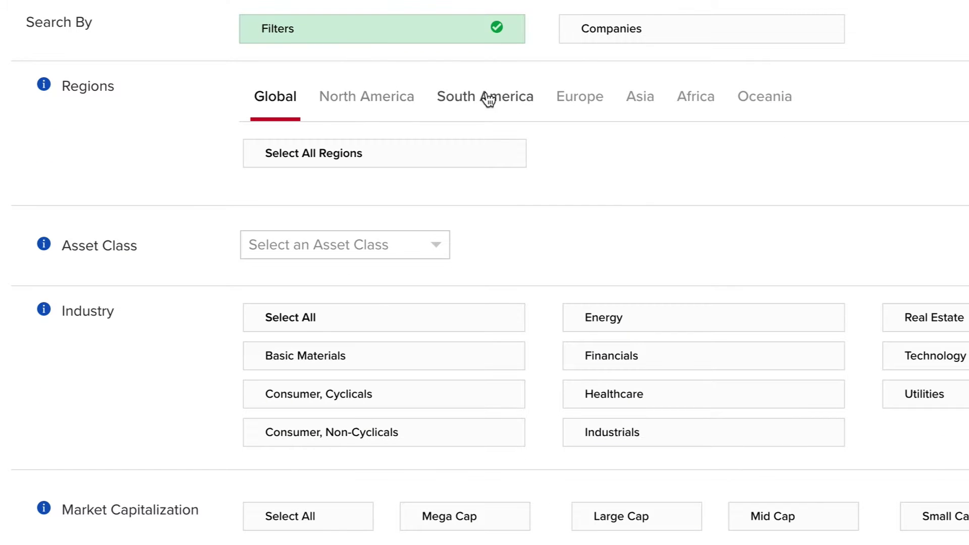
# Step: Select United Kingdom, Germany and France in the Europe region filter
pyautogui.click(564, 97)
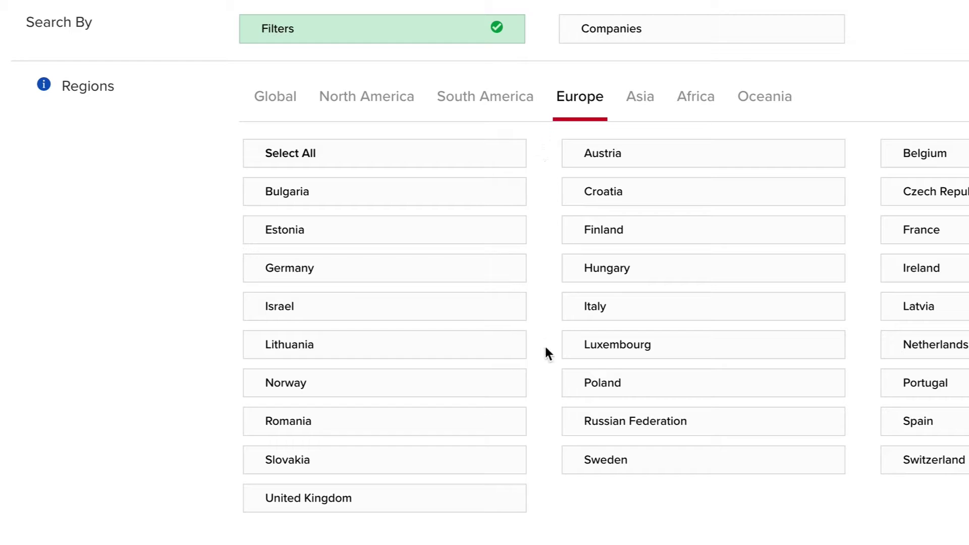
pyautogui.click(365, 509)
pyautogui.click(334, 266)
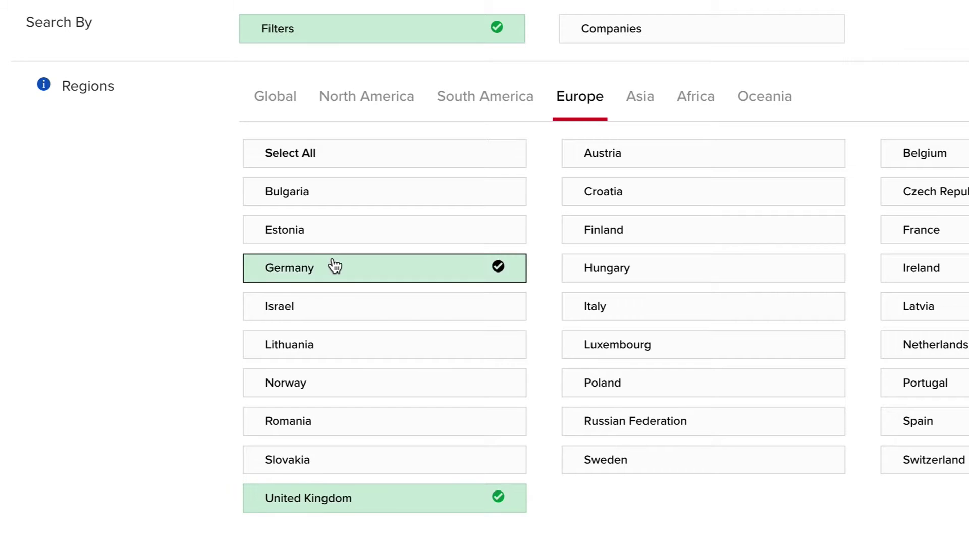
pyautogui.click(934, 234)
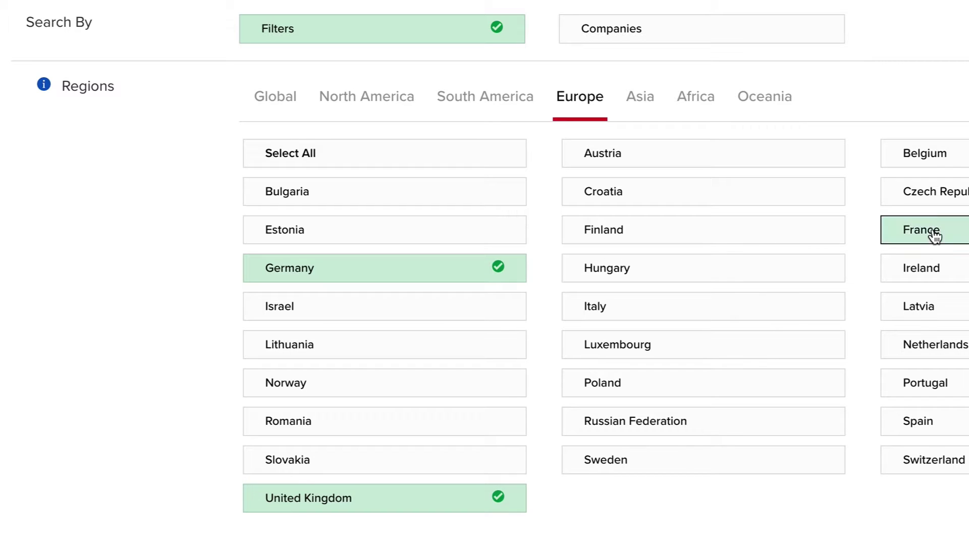
pyautogui.scroll(-7, 913, 247)
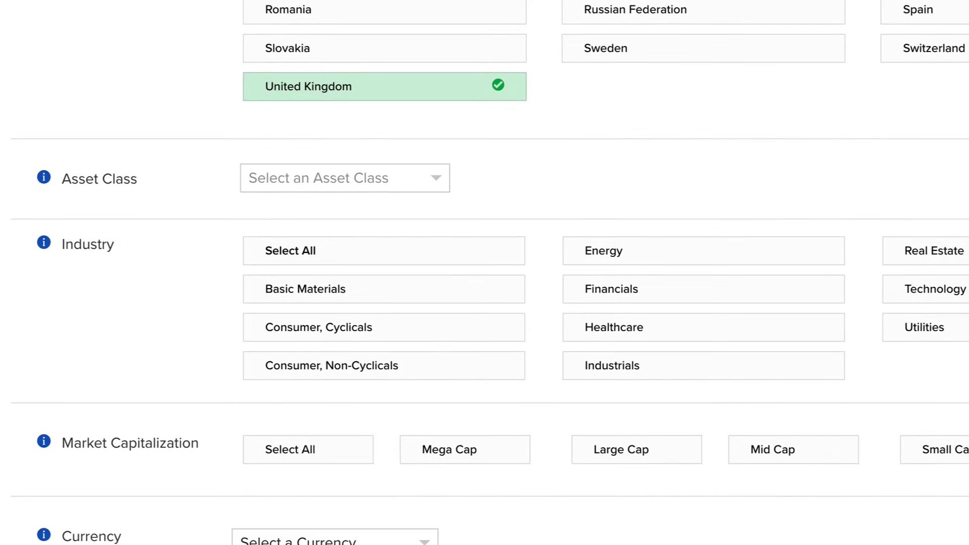
# Step: Restrict the search to Stocks in Consumer, Non-Cyclicals with Small Cap size
pyautogui.click(329, 175)
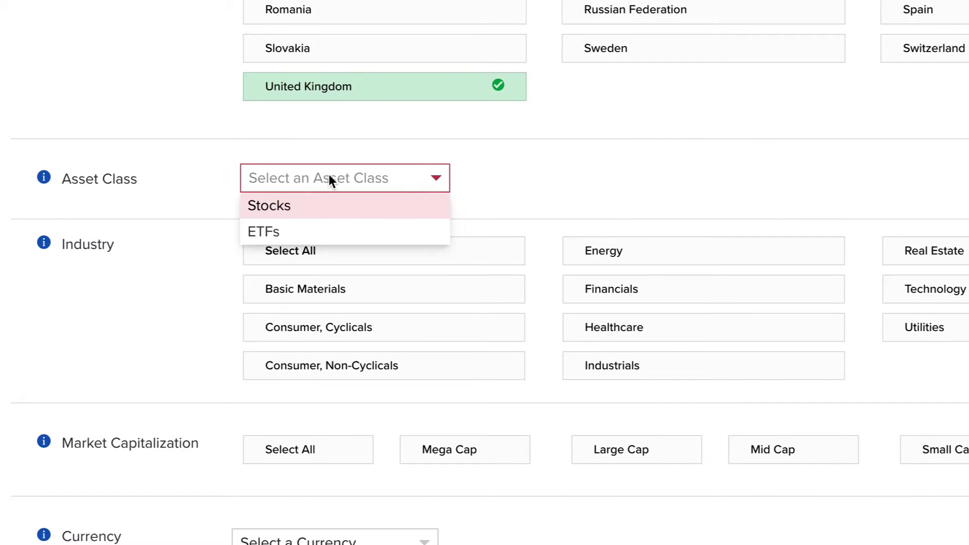
pyautogui.click(311, 203)
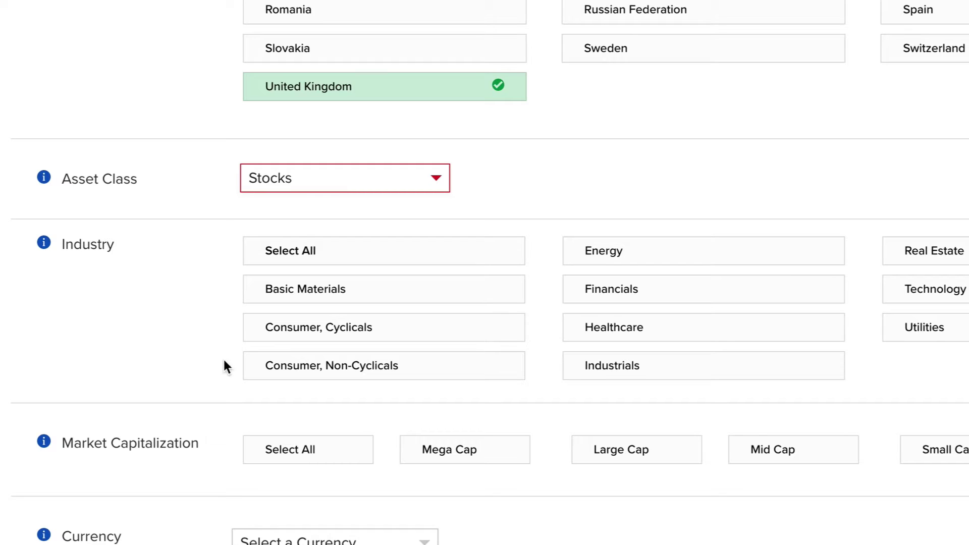
pyautogui.click(298, 369)
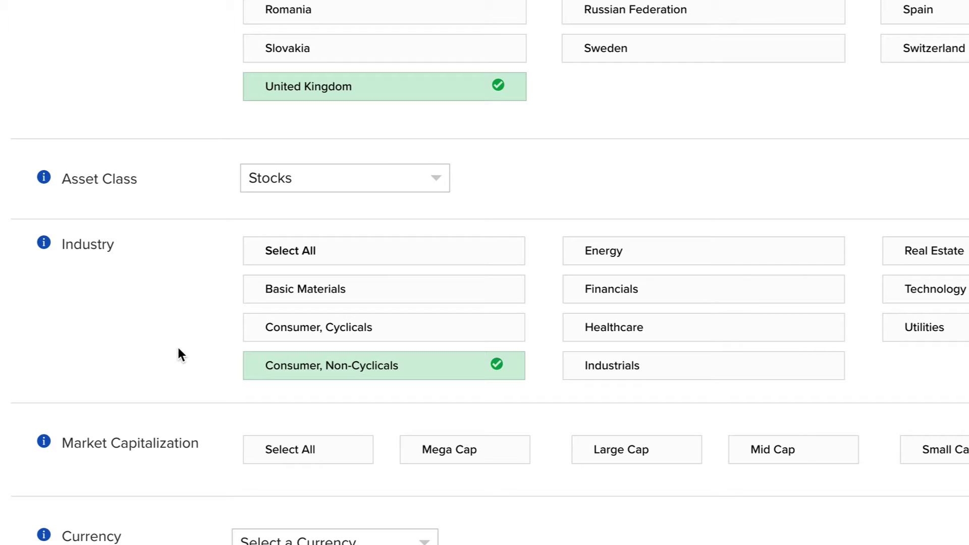
pyautogui.scroll(-2, 180, 353)
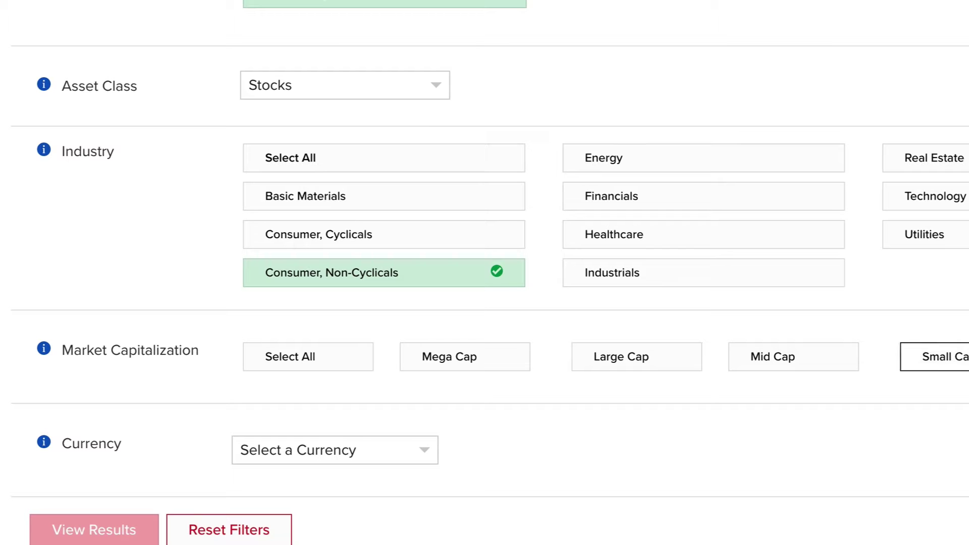
pyautogui.click(934, 356)
# Step: Set the currency to Euro (EUR) and display the matching results
pyautogui.click(346, 453)
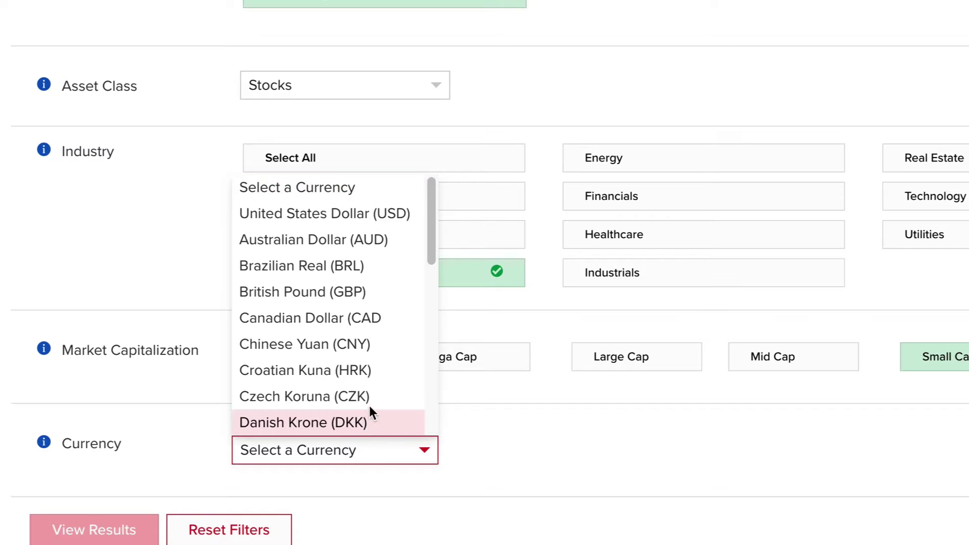
pyautogui.scroll(-1, 385, 343)
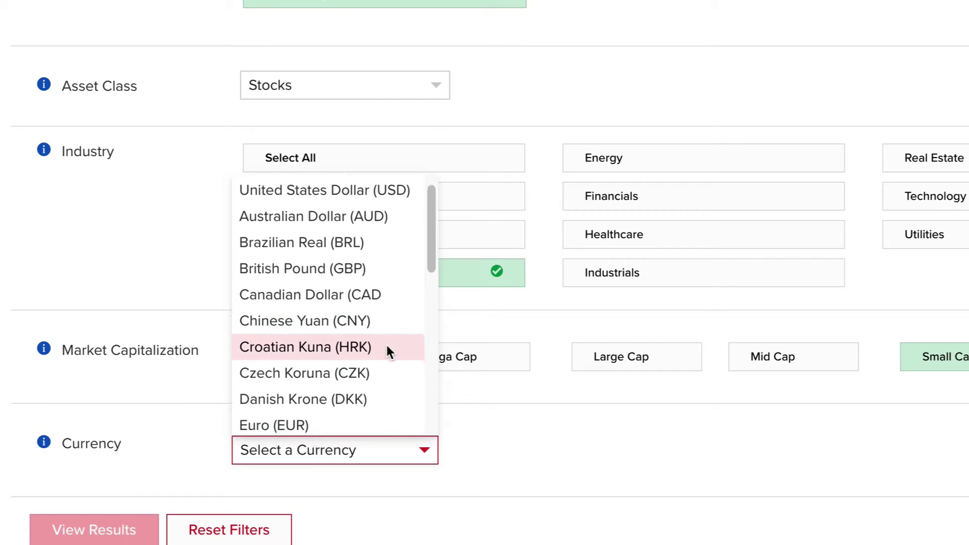
pyautogui.click(361, 416)
pyautogui.scroll(-2, 353, 400)
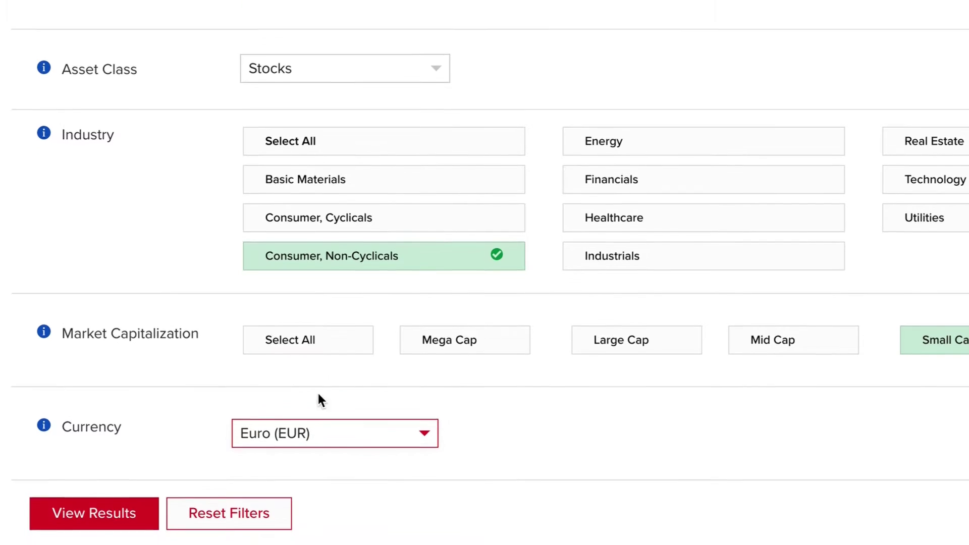
pyautogui.click(123, 482)
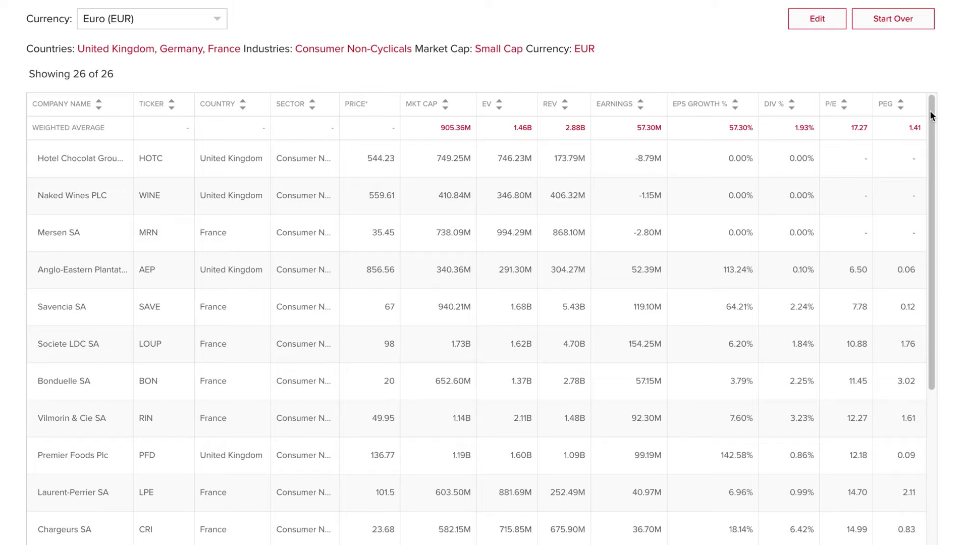
# Step: Sort the 26 small-cap consumer results by P/E, then by earnings
pyautogui.moveTo(931, 116); pyautogui.dragTo(928, 223)
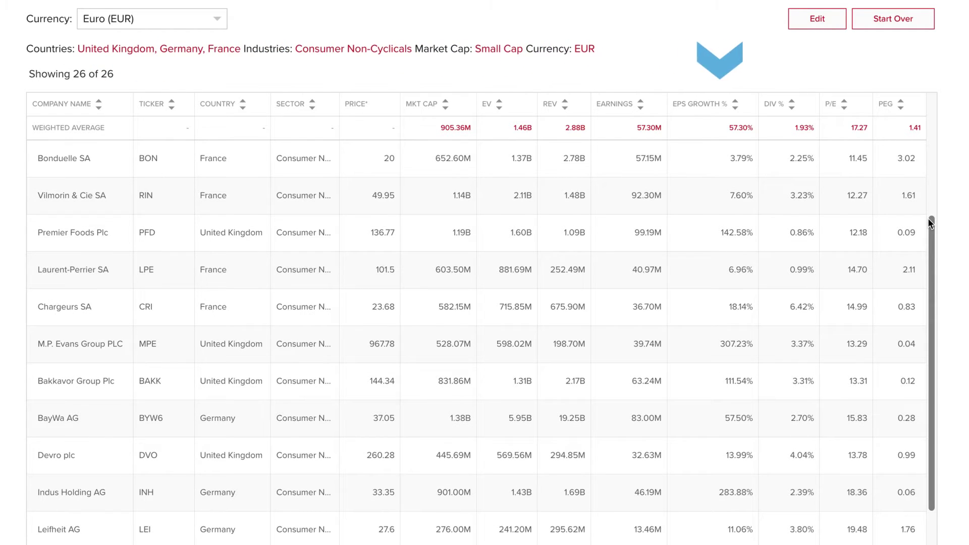
pyautogui.moveTo(929, 220); pyautogui.dragTo(858, 101)
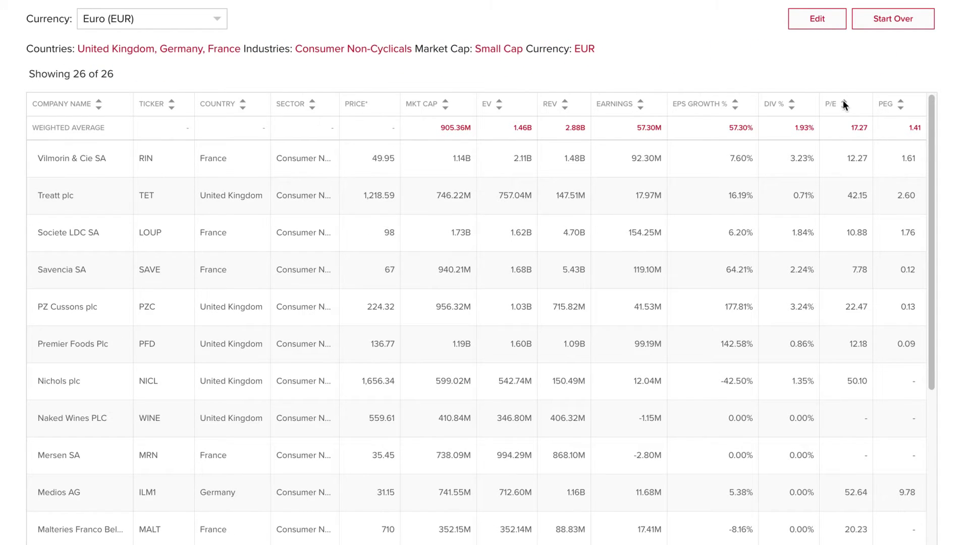
pyautogui.click(845, 105)
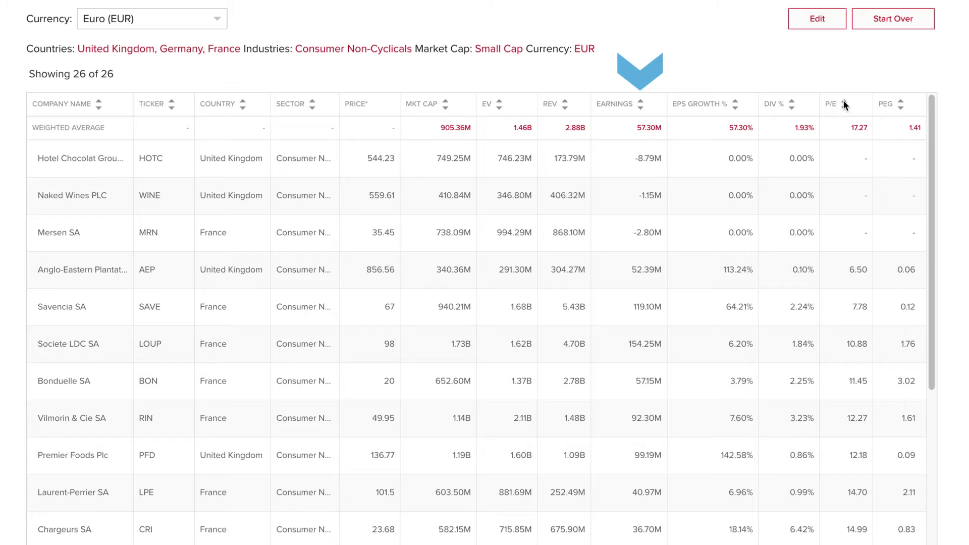
pyautogui.click(640, 104)
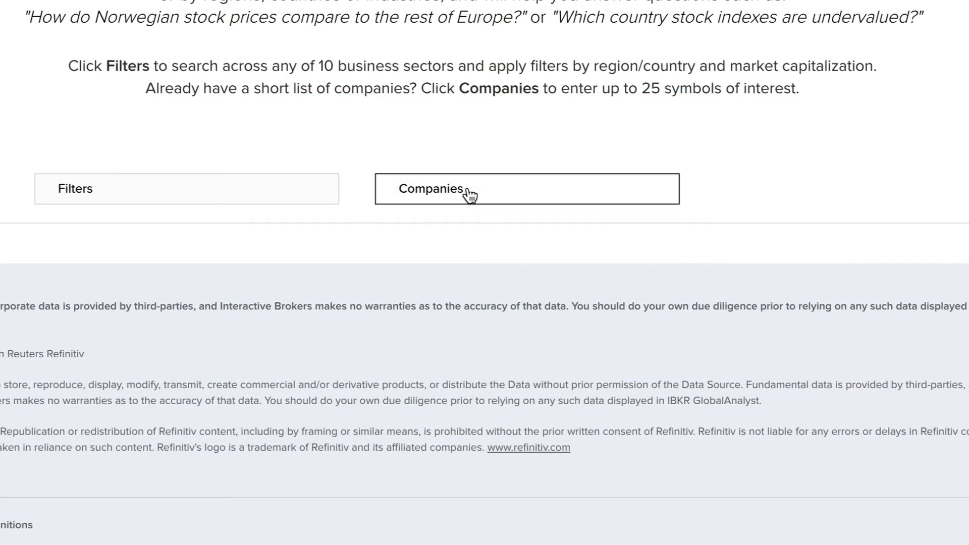
# Step: Switch to a Companies search and add Deutsche Bank (DBK)
pyautogui.click(470, 195)
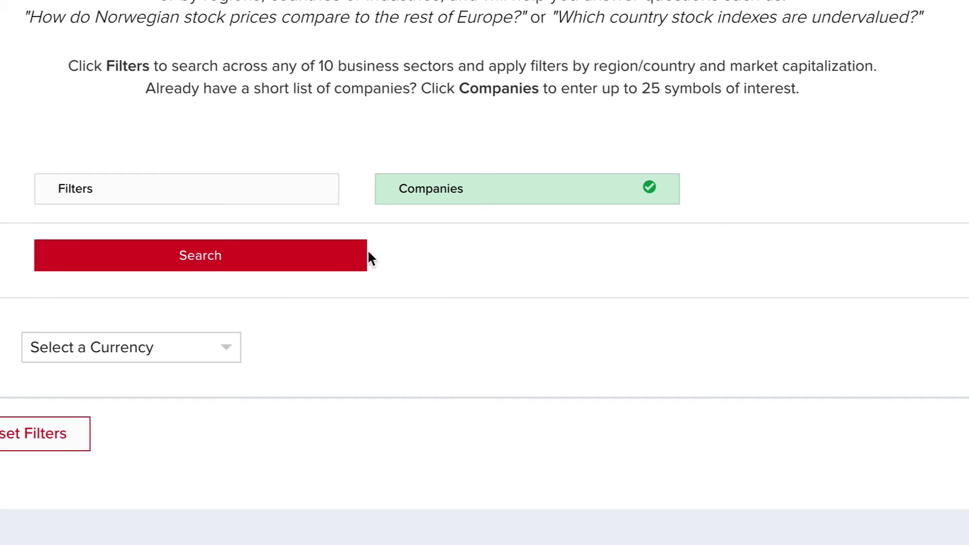
pyautogui.click(325, 270)
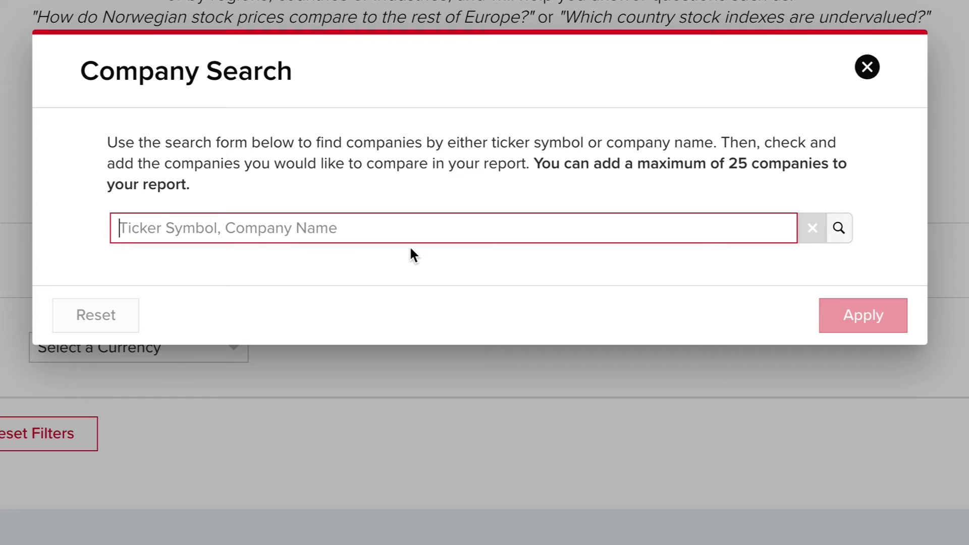
pyautogui.write('DBK')
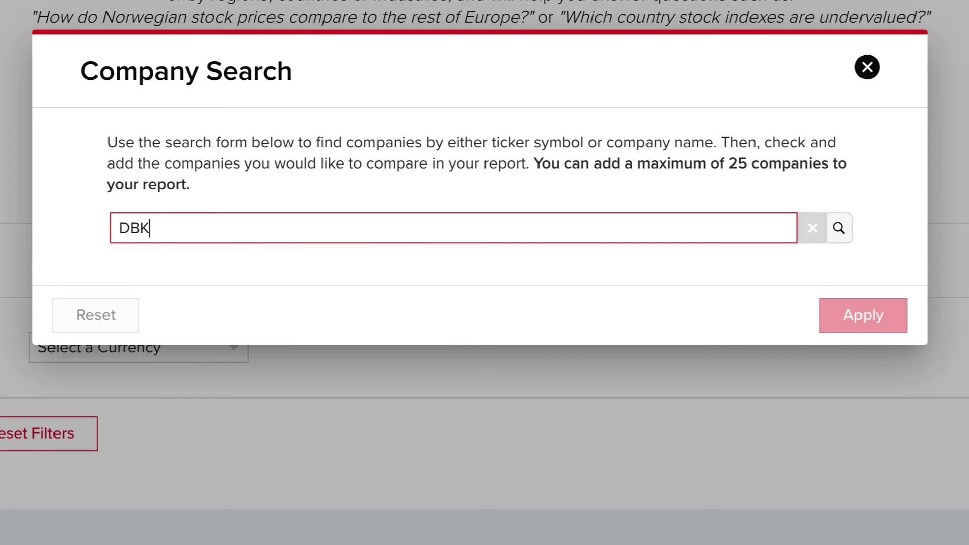
pyautogui.press('Return')
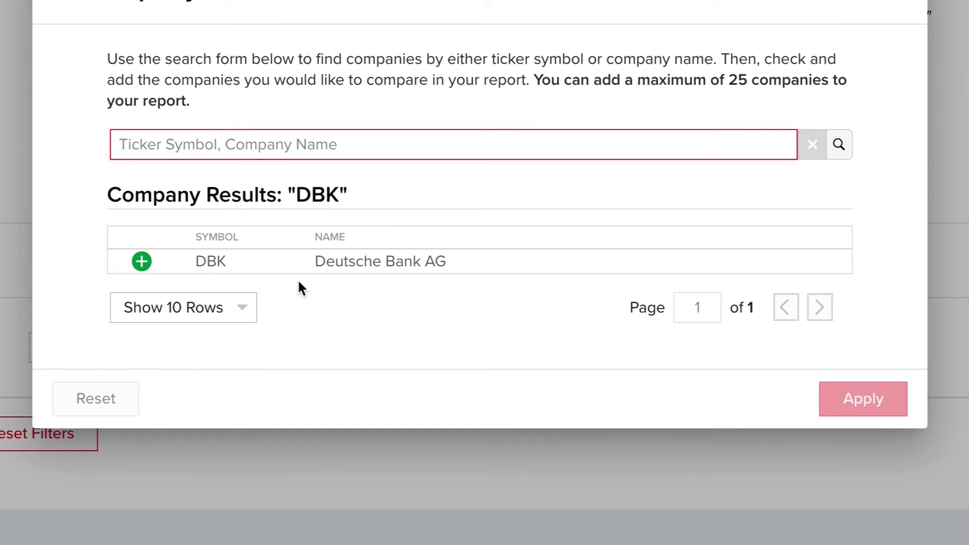
pyautogui.click(142, 261)
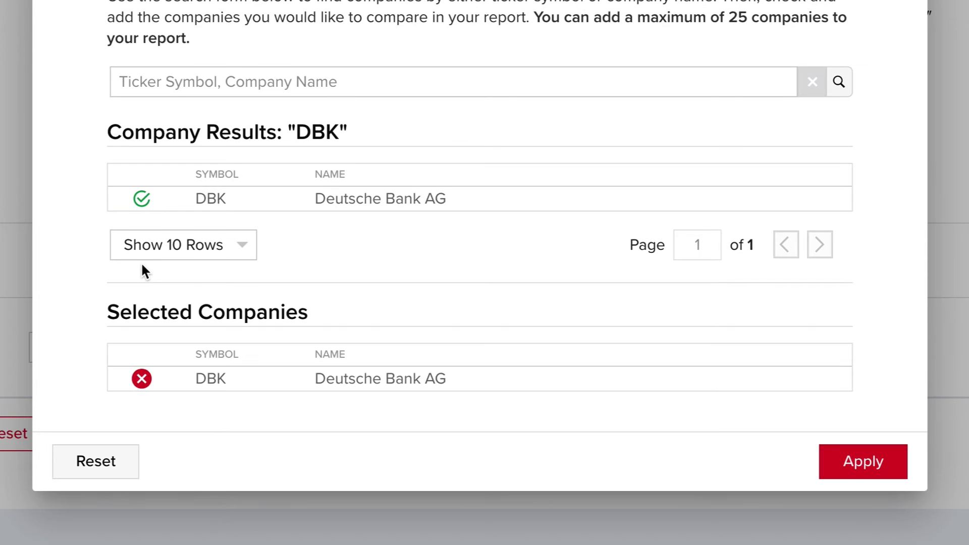
# Step: Add HSBC, Lloyds (LLOY) and Barclays (BARC), then apply the four-bank selection
pyautogui.click(175, 78)
pyautogui.write('HSBC')
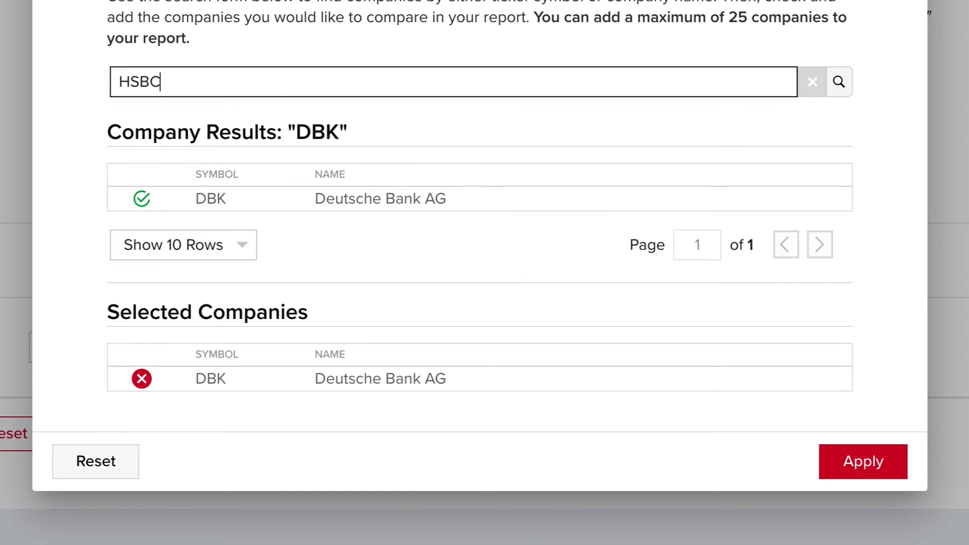
pyautogui.press('Return')
pyautogui.click(142, 196)
pyautogui.write('LLOY')
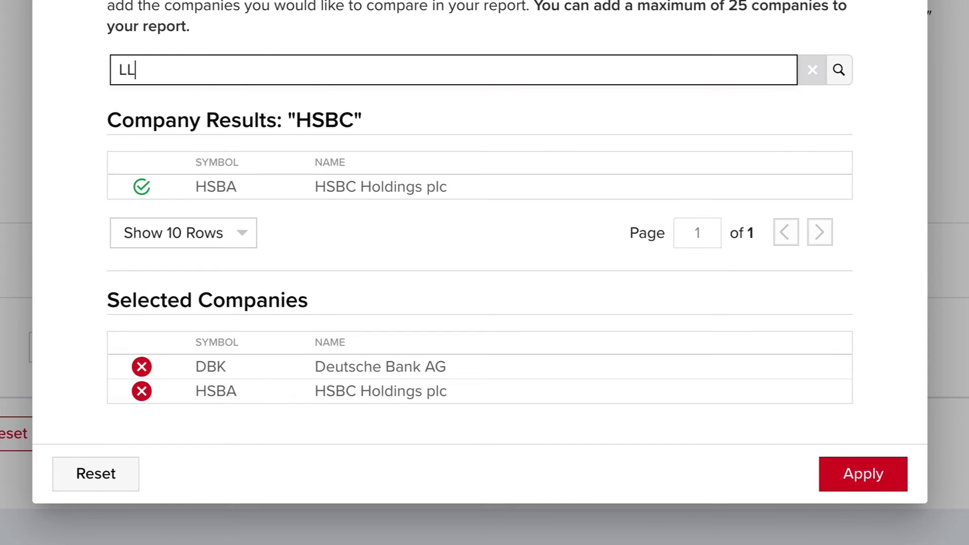
pyautogui.press('Return')
pyautogui.click(142, 188)
pyautogui.write('BARC')
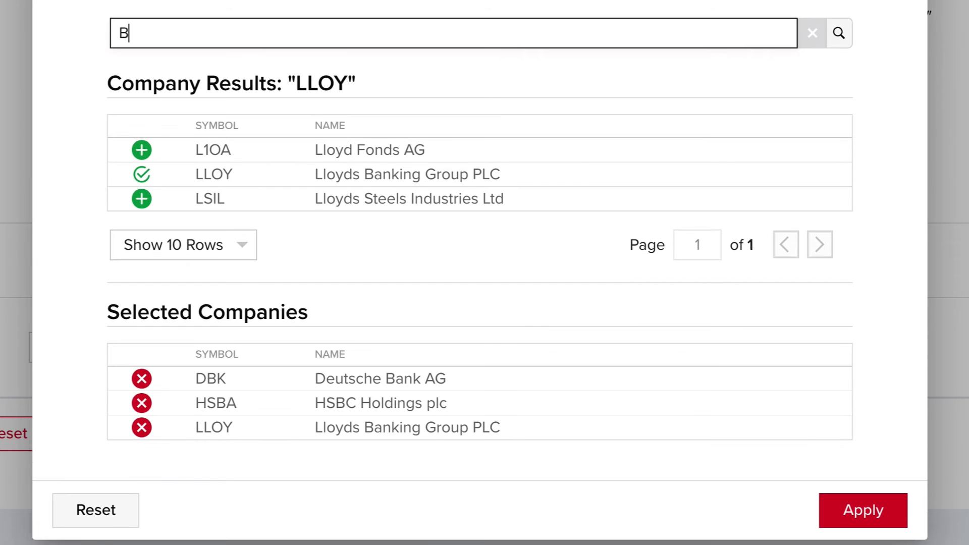
pyautogui.press('Return')
pyautogui.click(138, 193)
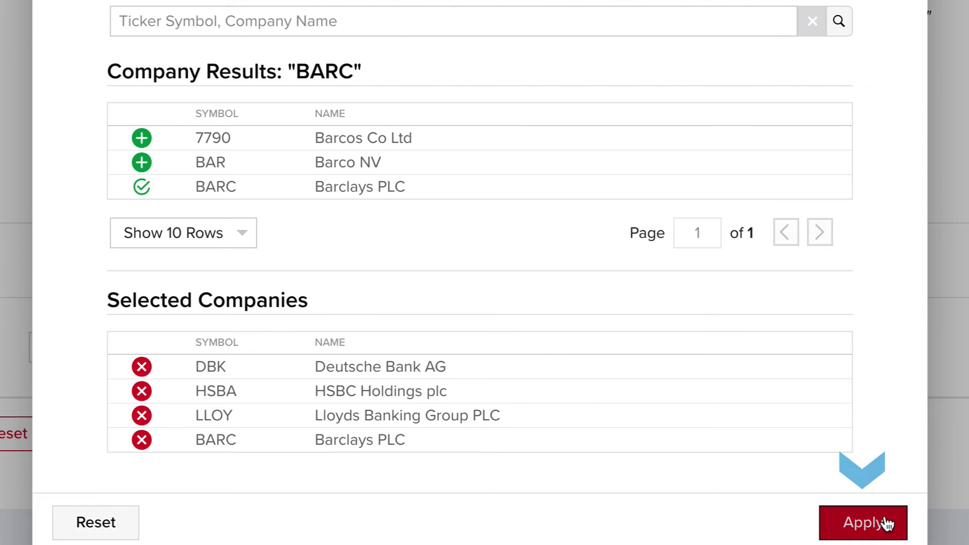
pyautogui.click(831, 522)
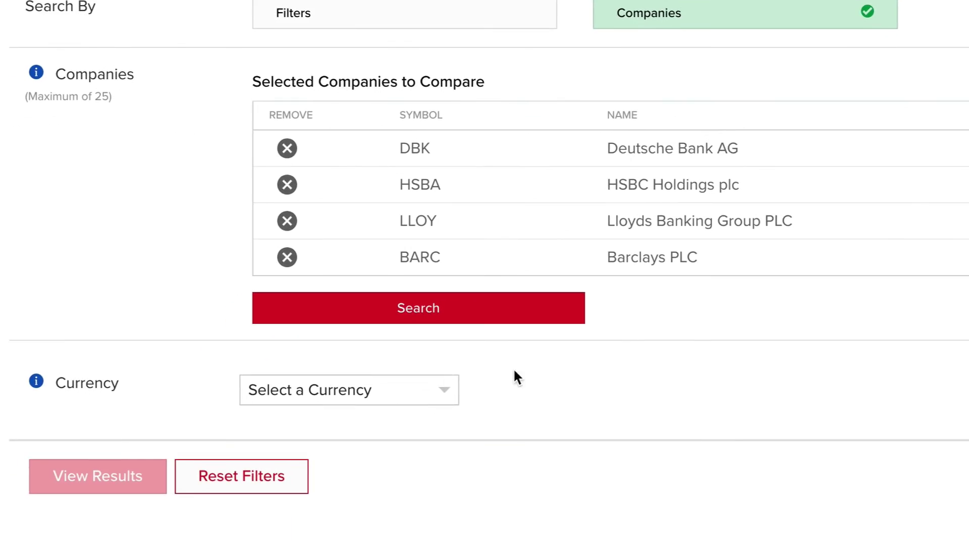
# Step: Show the four banks in British Pounds (GBP), sorted by market cap largest first
pyautogui.click(347, 391)
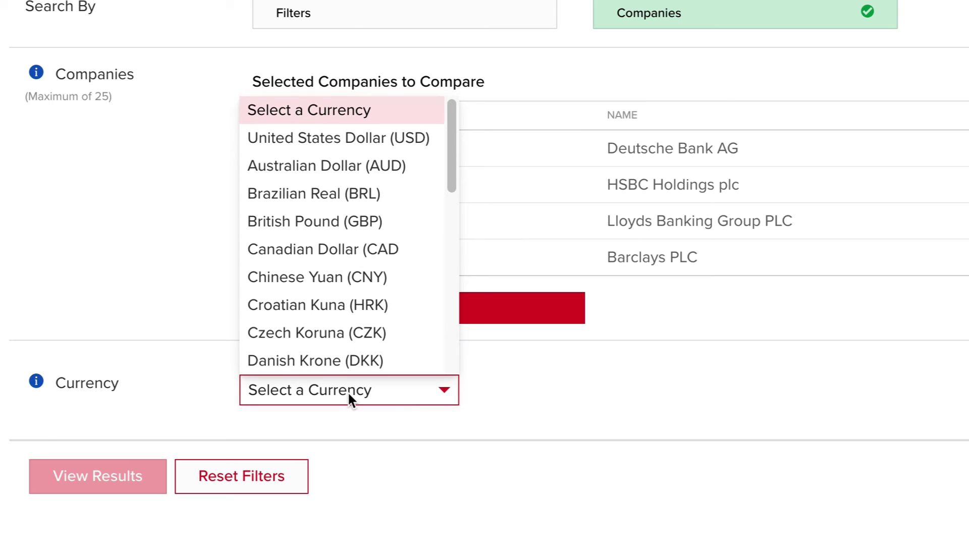
pyautogui.click(311, 221)
pyautogui.click(98, 491)
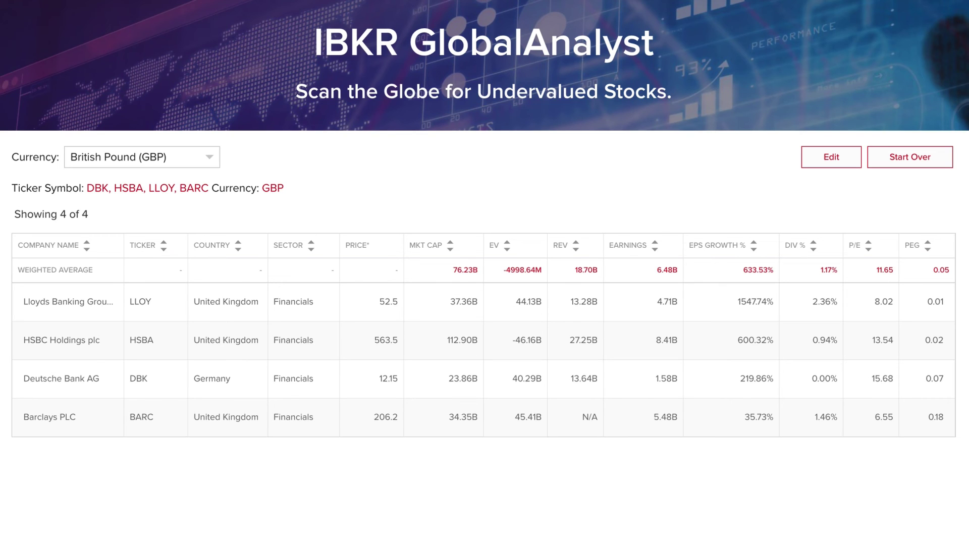
pyautogui.click(449, 243)
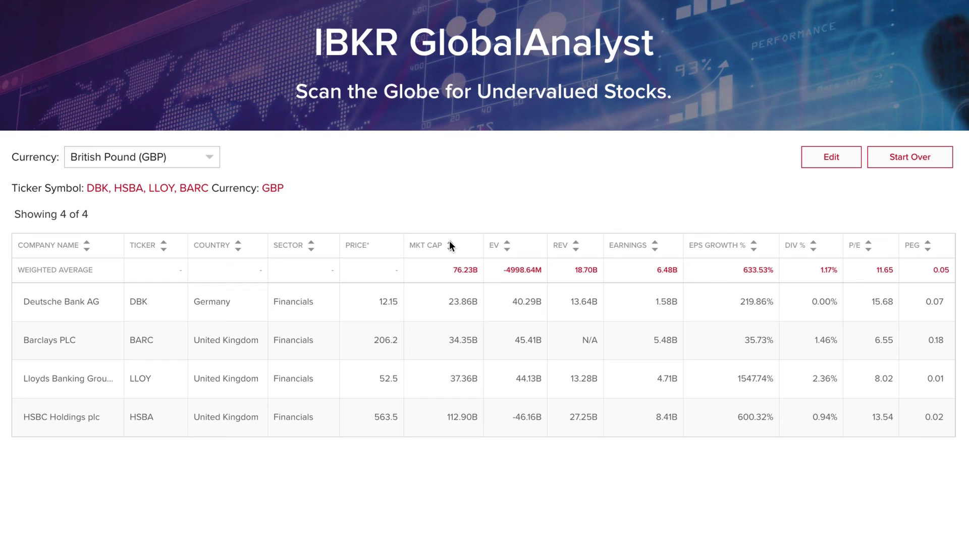
pyautogui.click(449, 242)
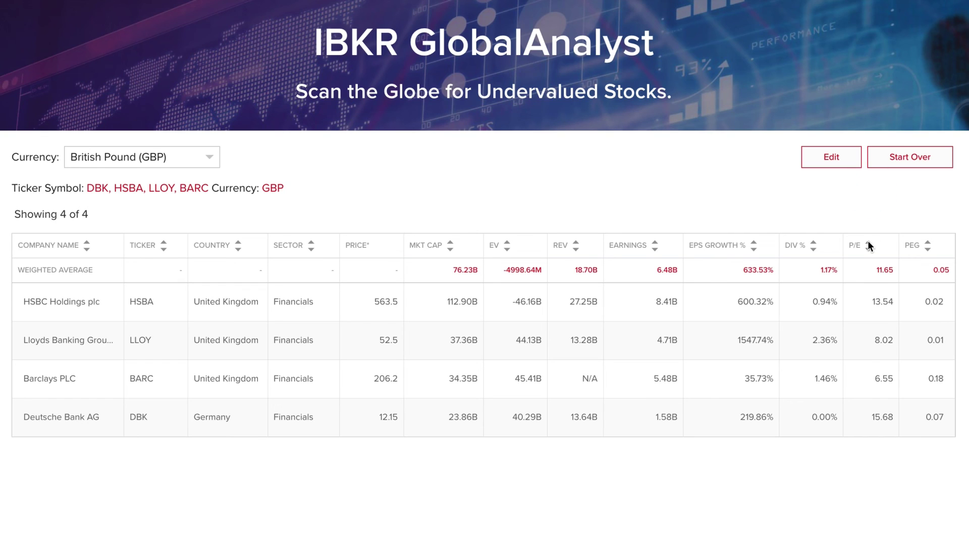